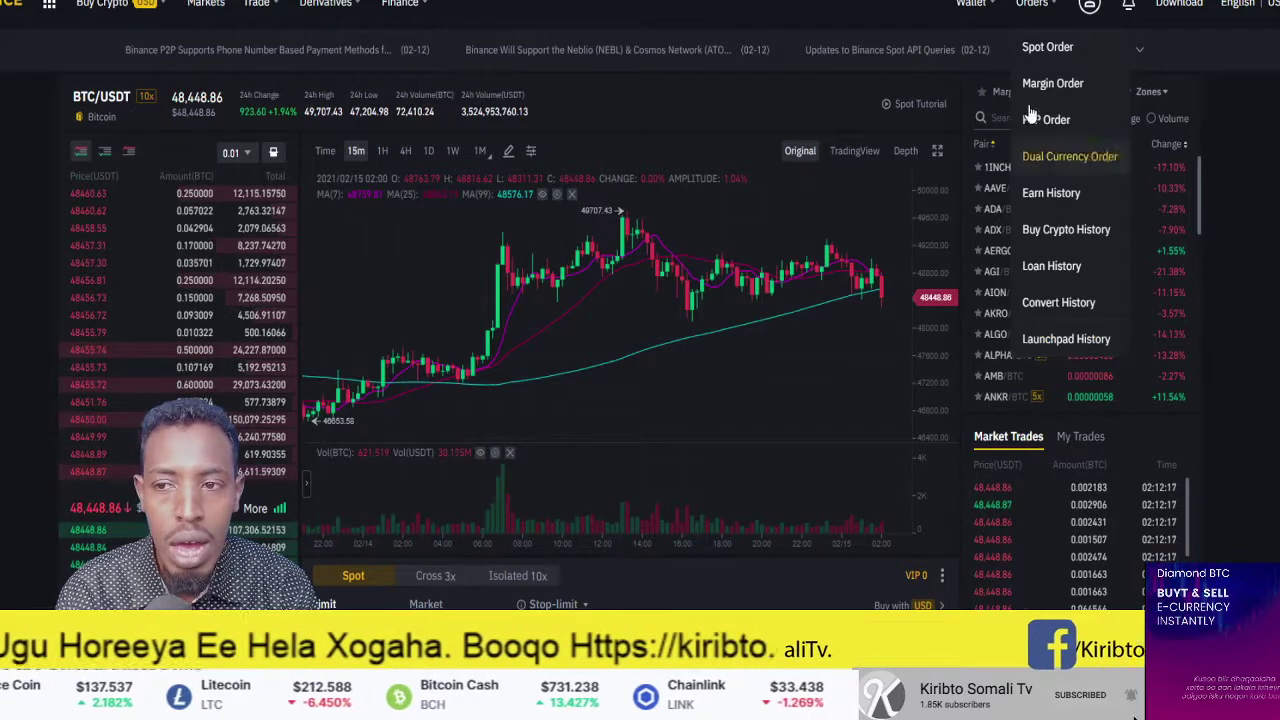
# - Open the Fiat and Spot wallet and look through its list of coin balances
pyautogui.moveTo(995, 6)
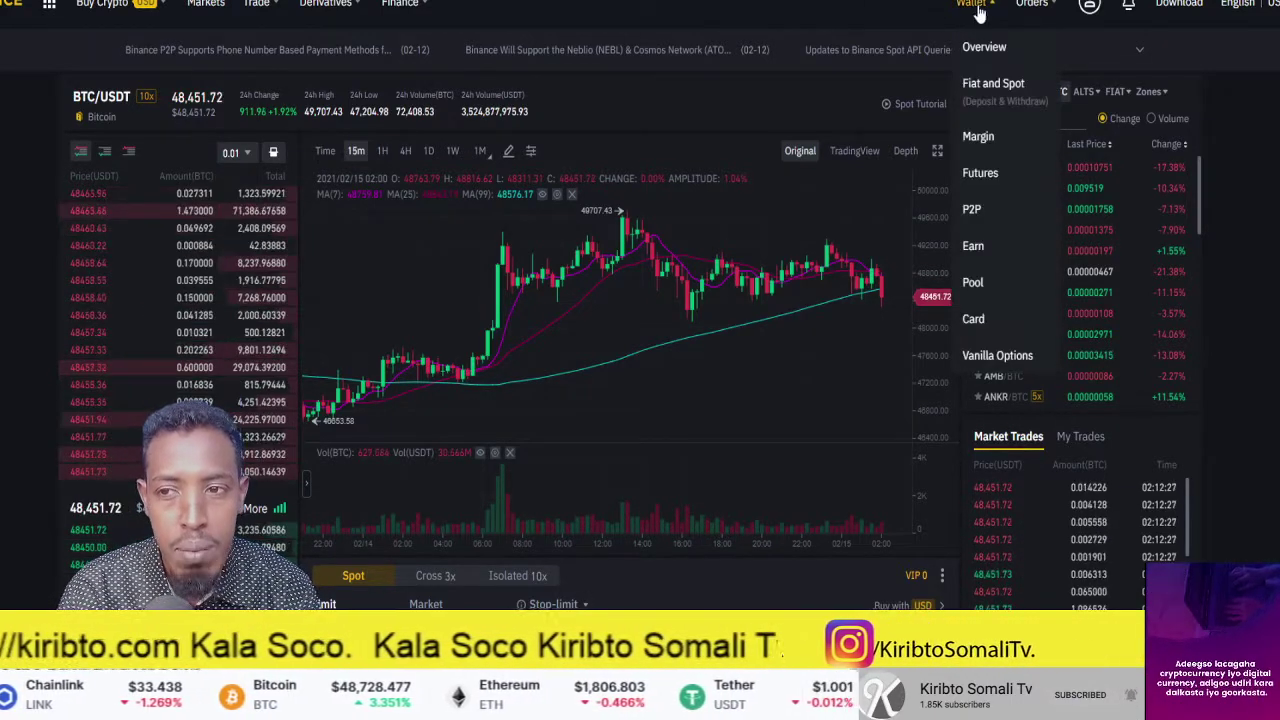
pyautogui.click(989, 88)
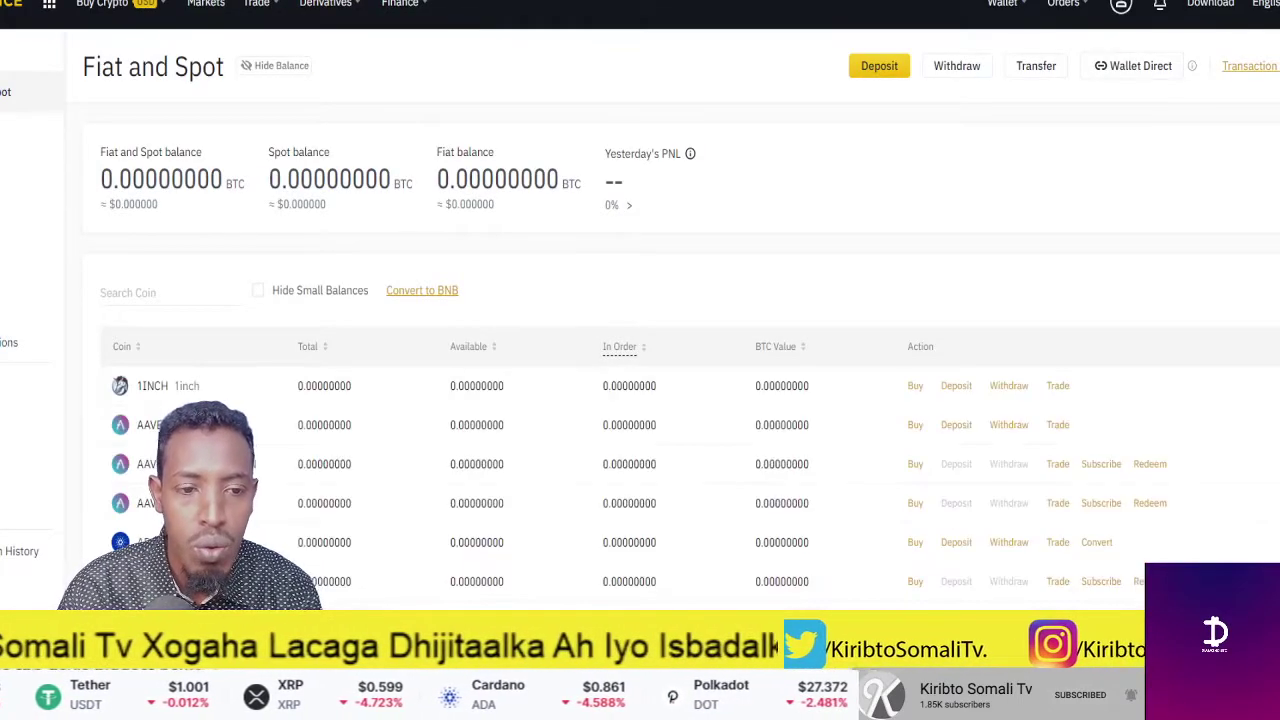
pyautogui.moveTo(578, 366)
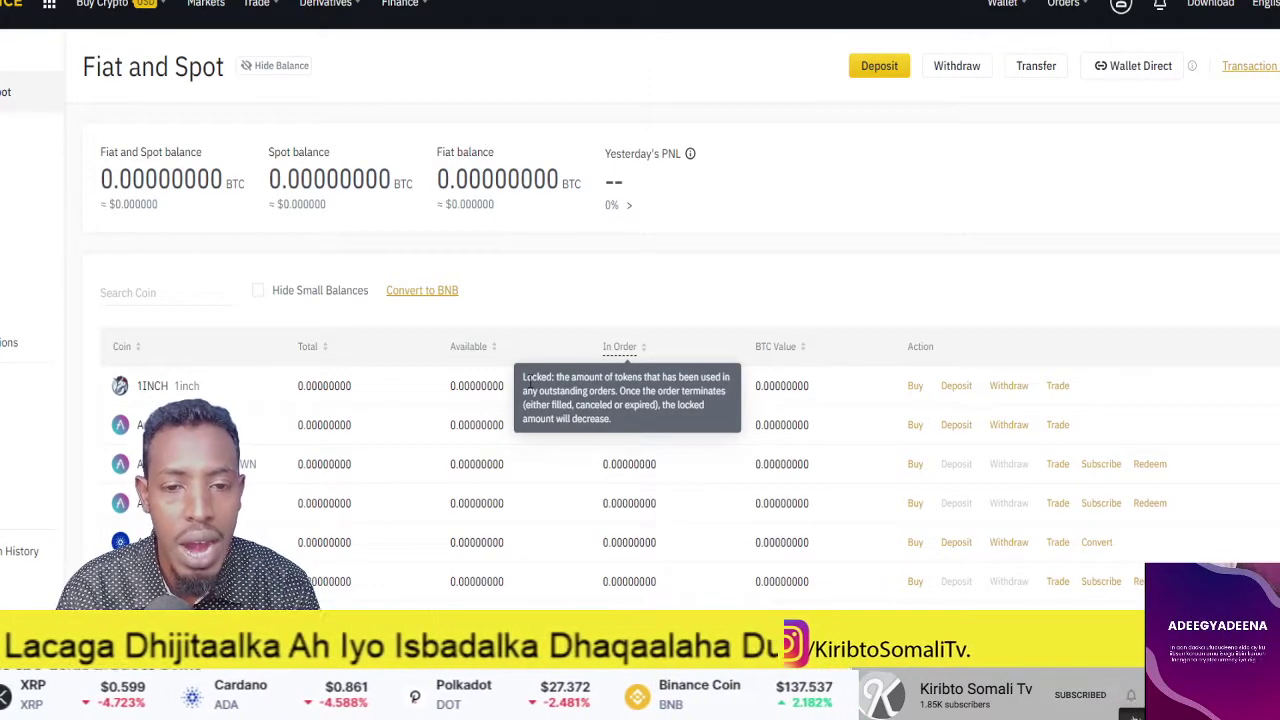
pyautogui.scroll(-4, 337, 439)
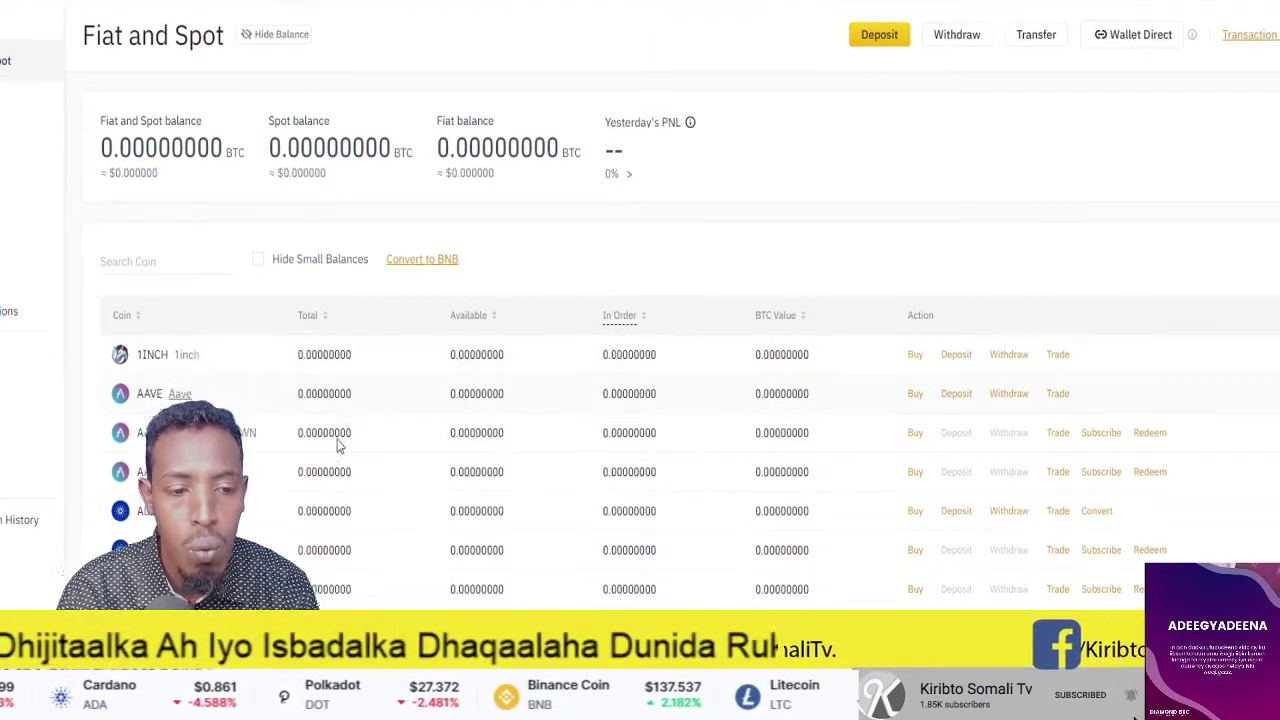
pyautogui.scroll(-8, 337, 441)
pyautogui.scroll(10, 337, 443)
pyautogui.scroll(2, 337, 446)
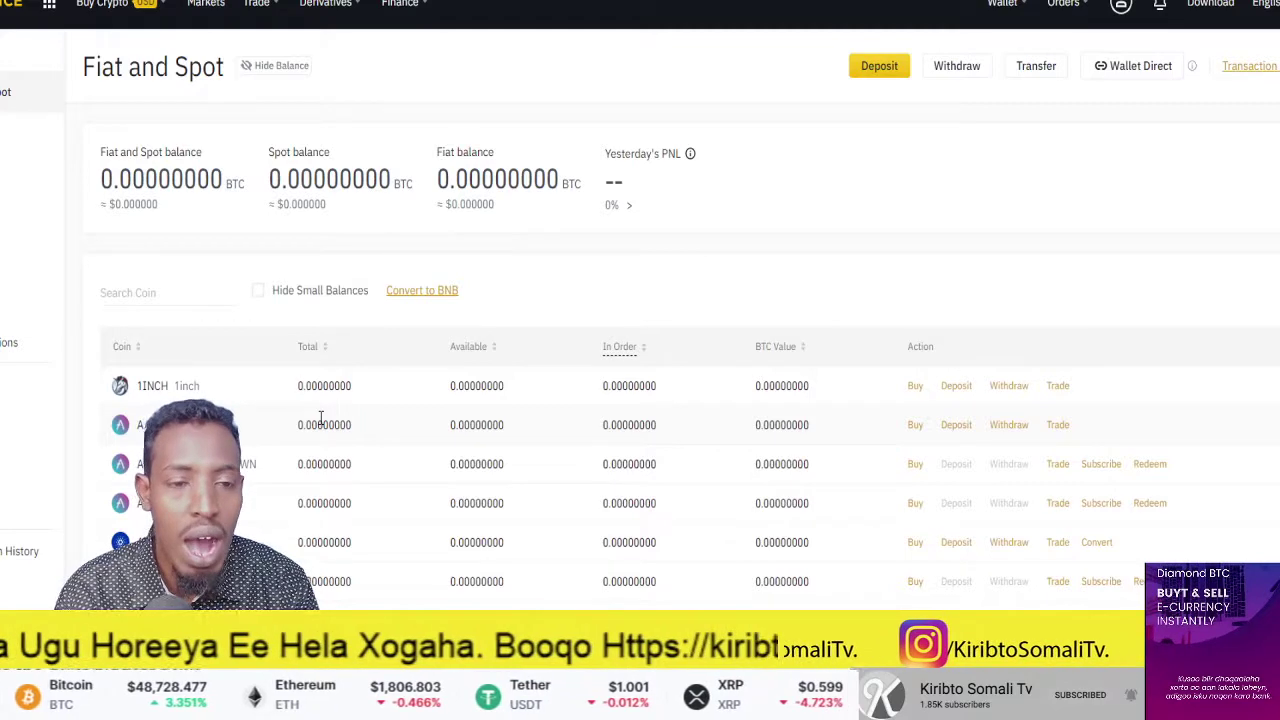
# - Search the coin list for "bitcoin", open BTC's deposit page and view its BTC(SegWit) and BTC network addresses
pyautogui.click(184, 291)
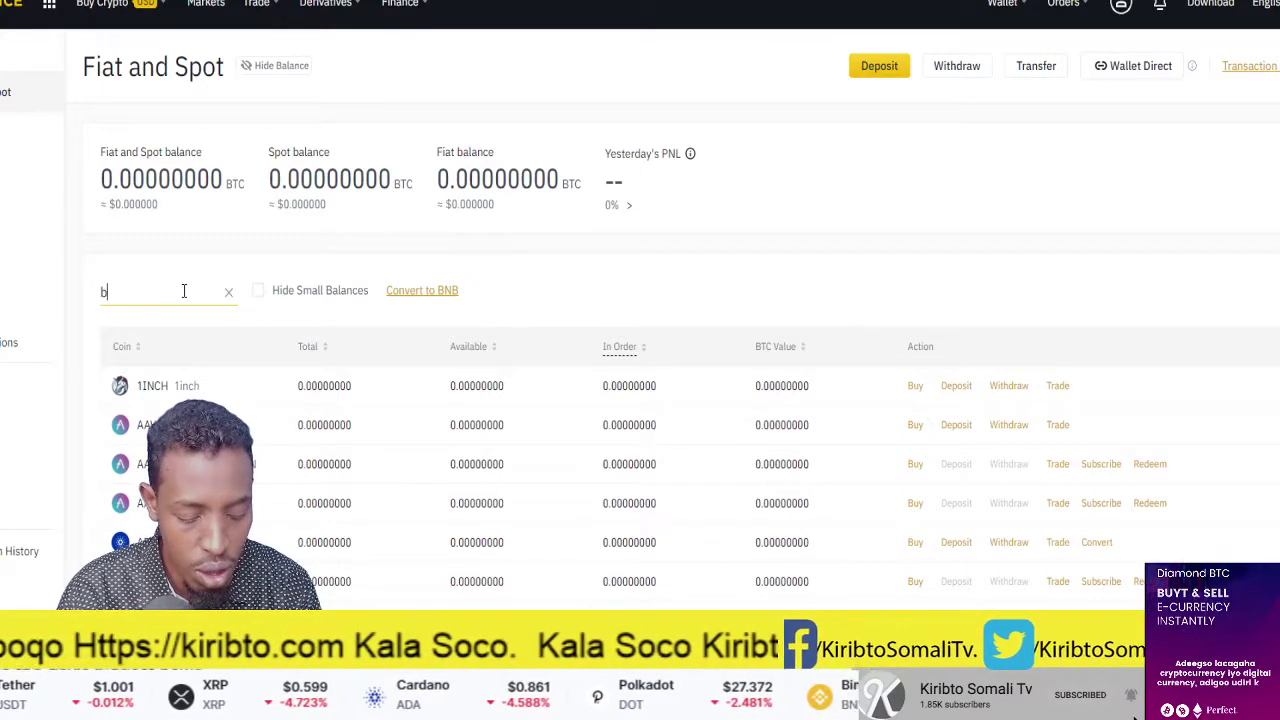
pyautogui.write('b')
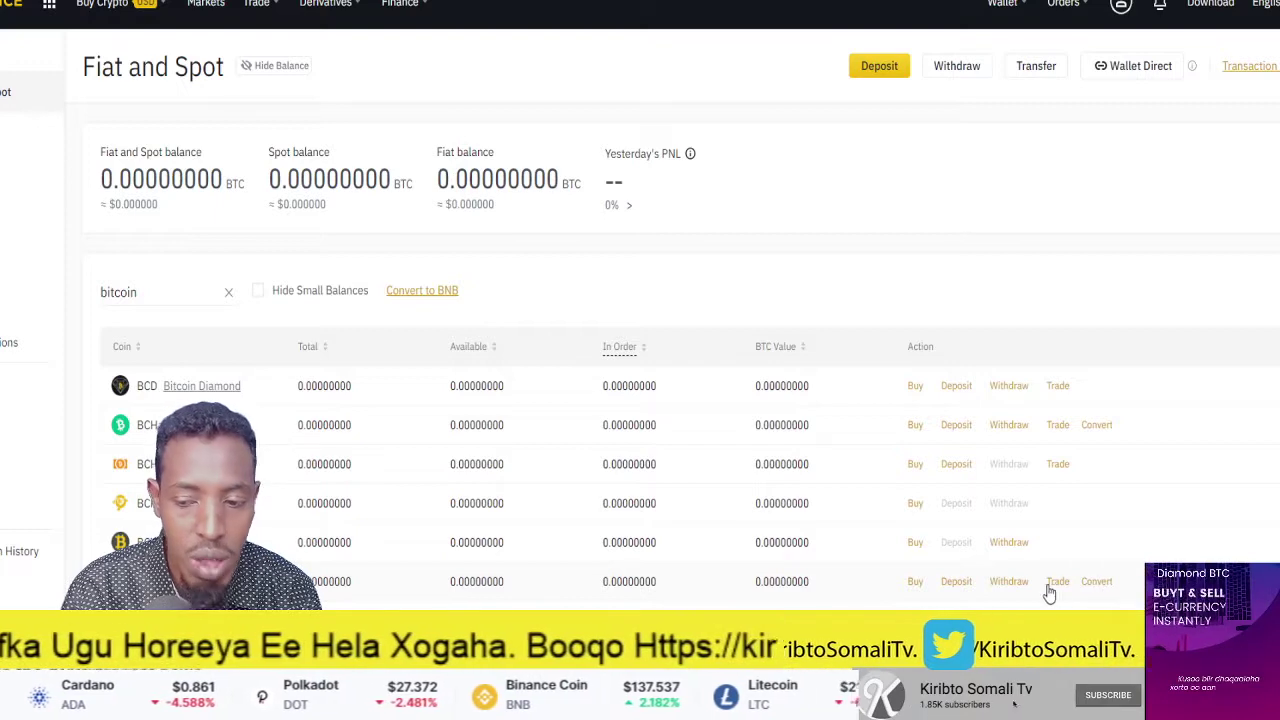
pyautogui.click(956, 583)
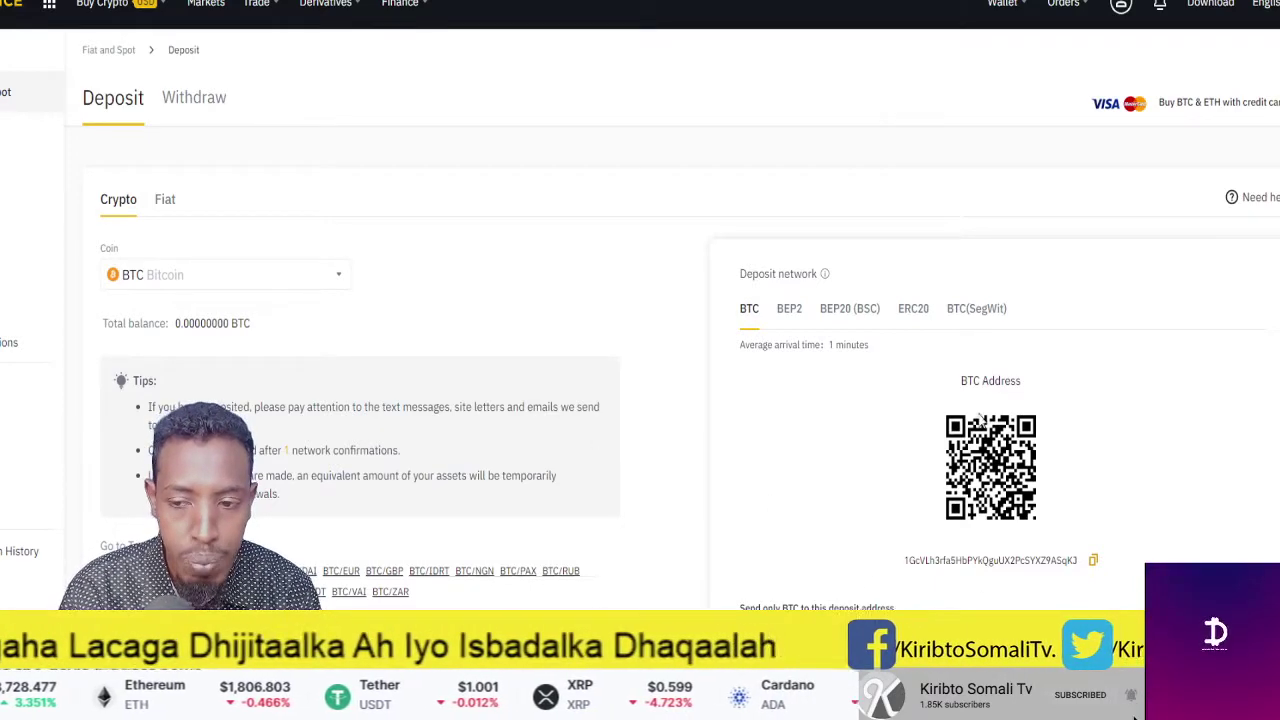
pyautogui.click(977, 309)
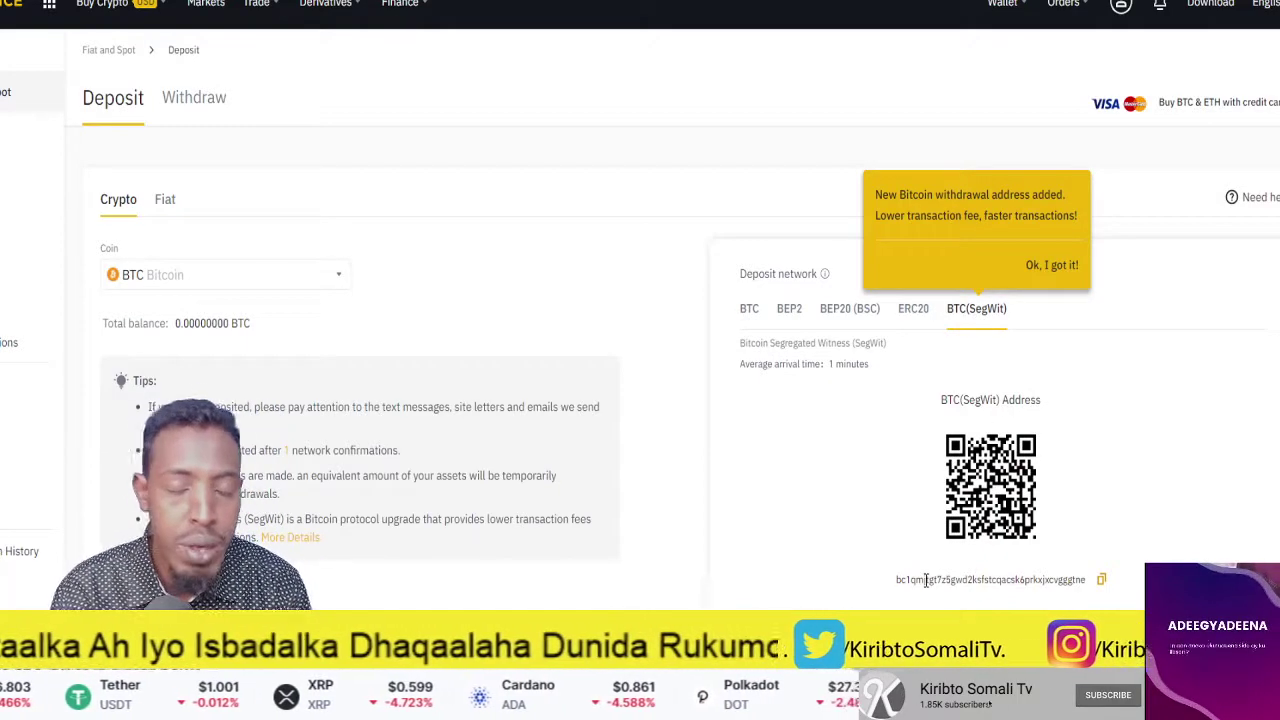
pyautogui.click(750, 310)
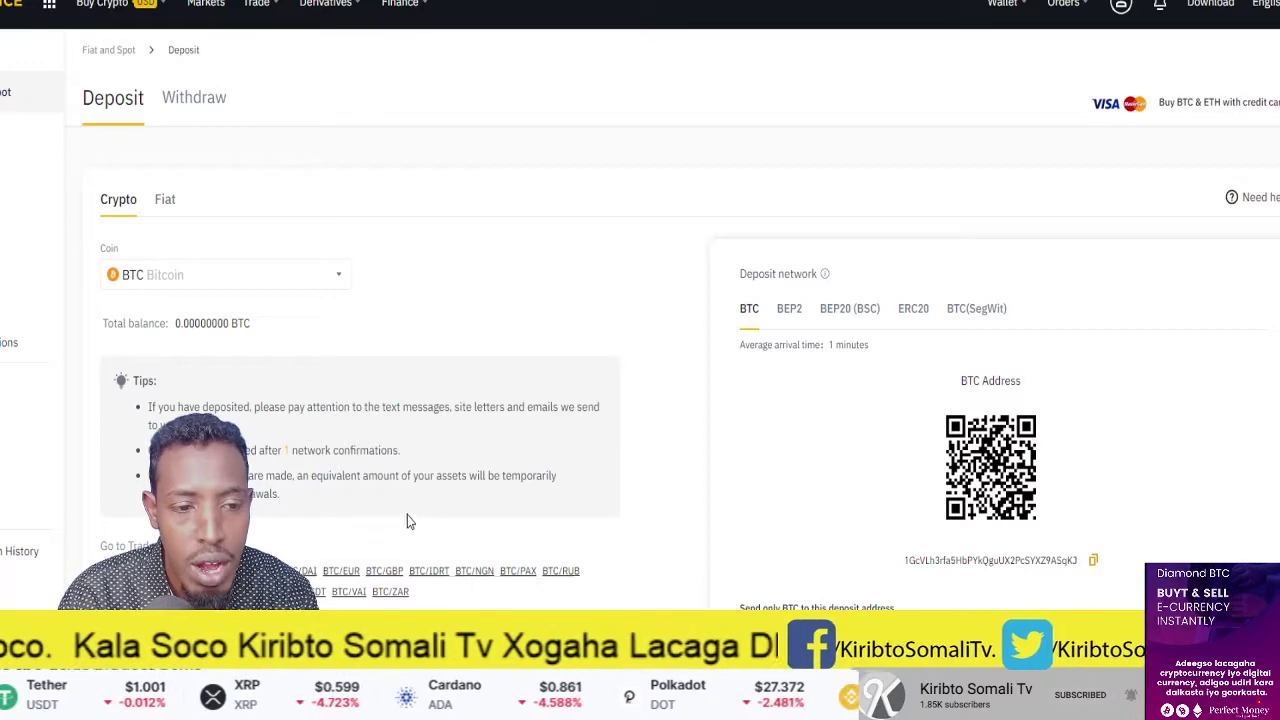
# - Switch the deposit coin to ETH Ethereum and copy its ERC20 deposit address
pyautogui.click(235, 283)
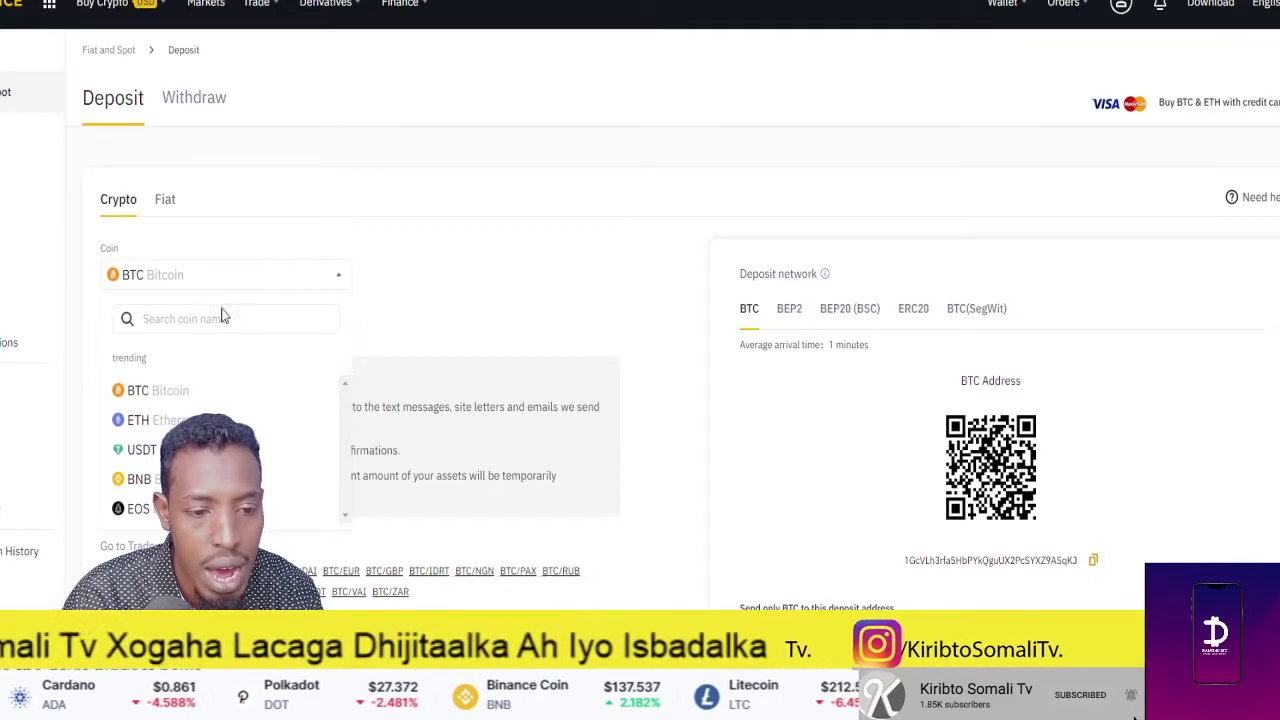
pyautogui.click(160, 421)
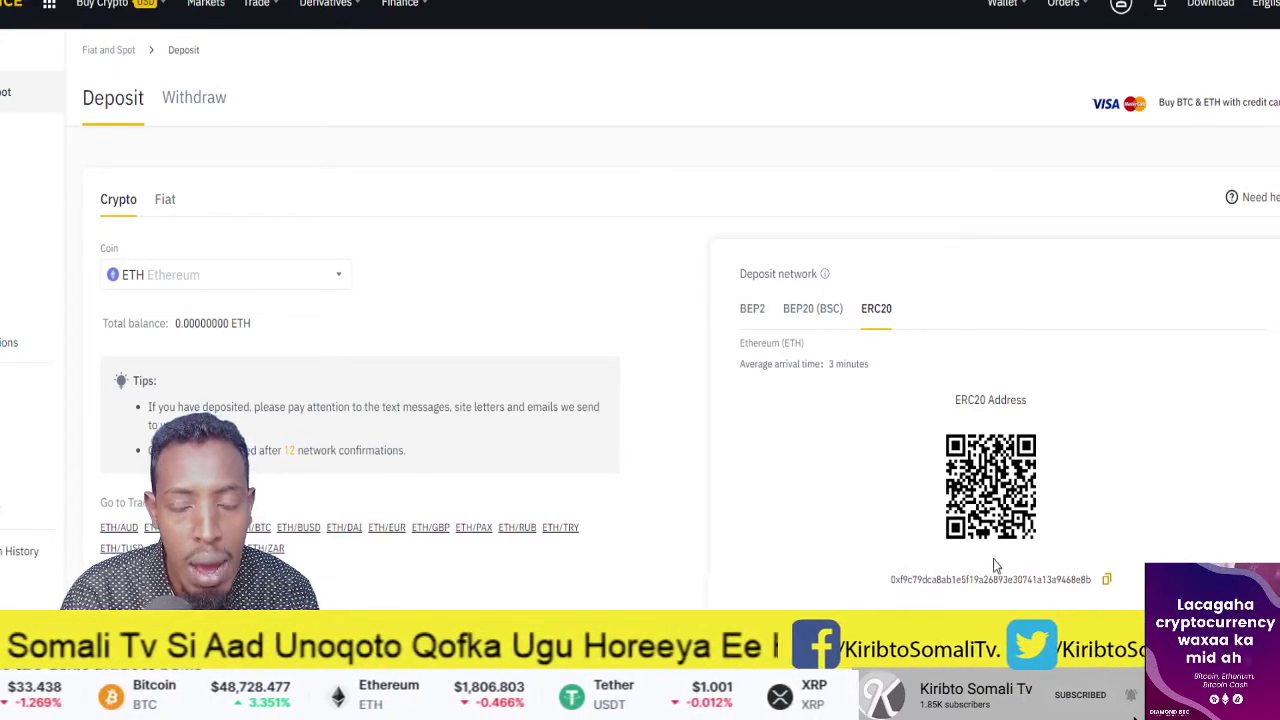
pyautogui.click(1110, 584)
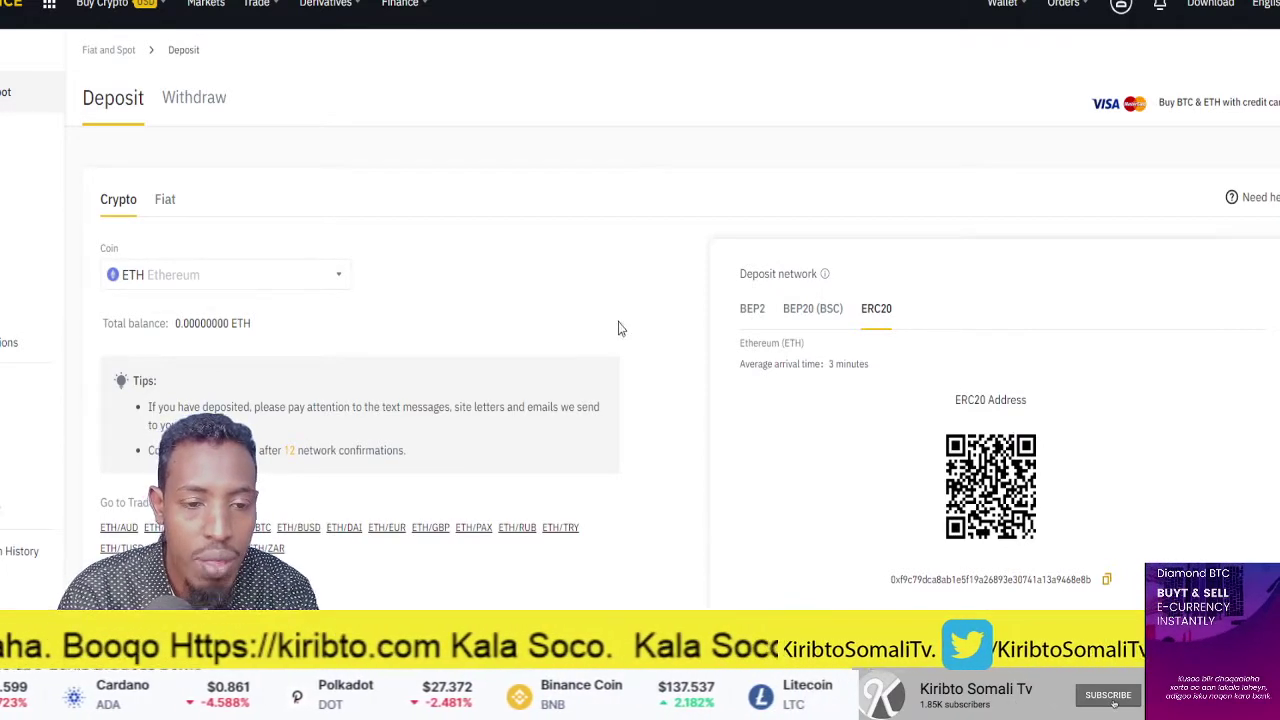
# - Switch the deposit coin to USDT TetherUS and choose TRC20 as the deposit network
pyautogui.click(229, 283)
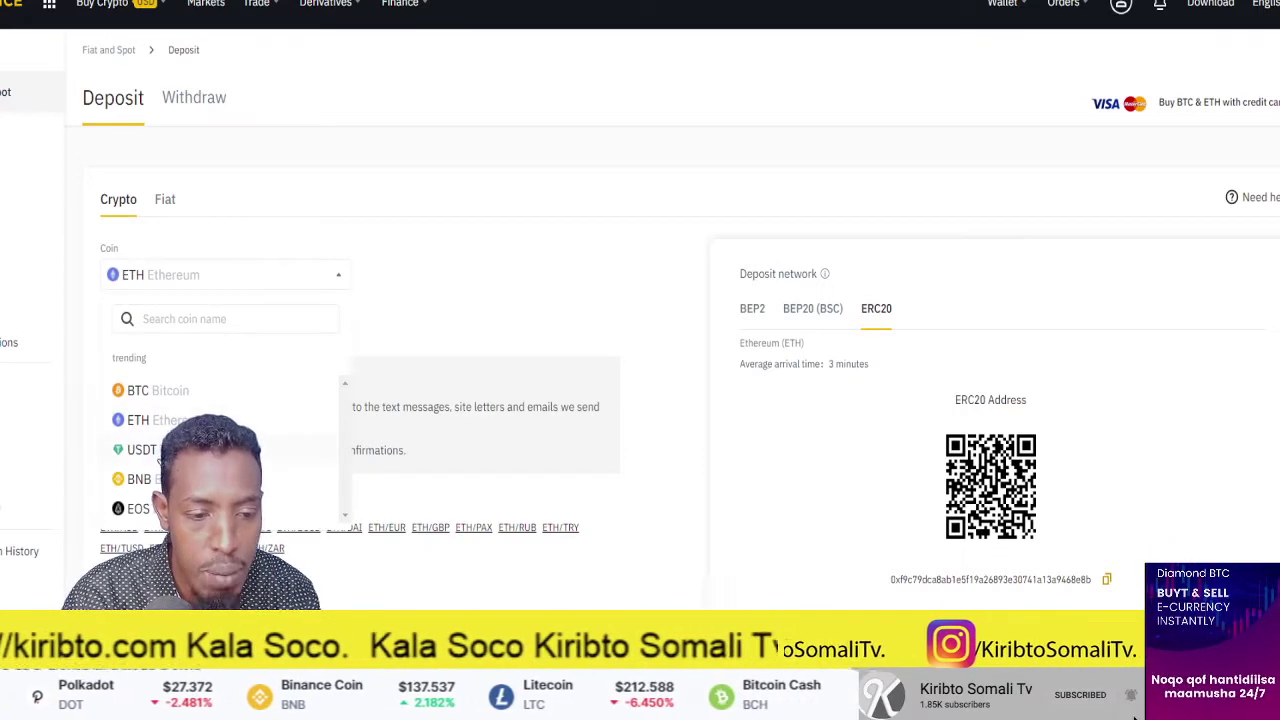
pyautogui.click(140, 450)
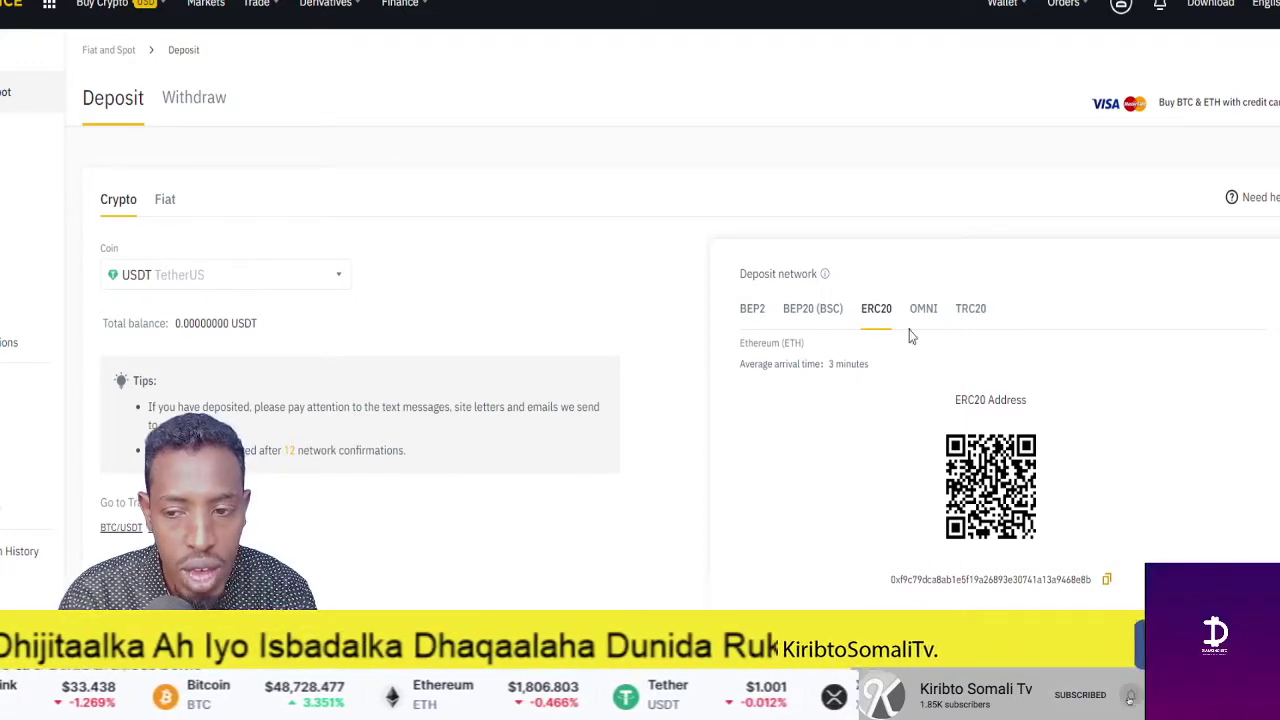
pyautogui.click(972, 310)
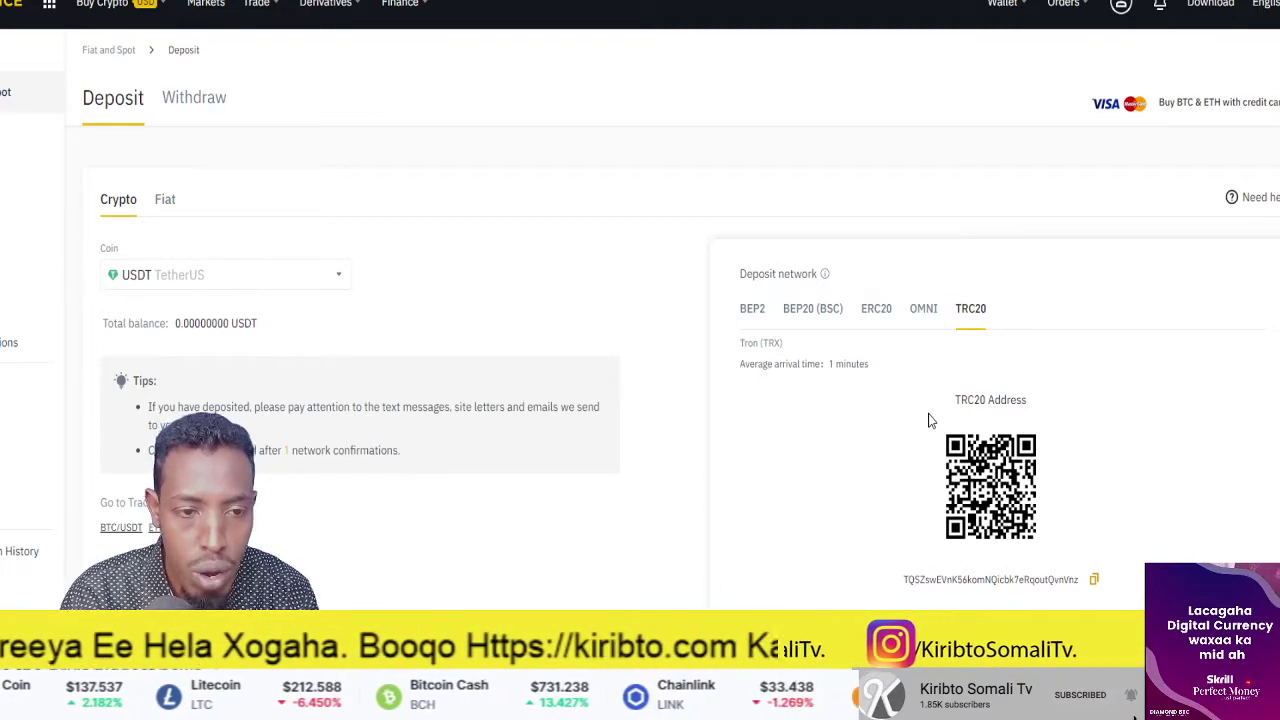
# - Switch the deposit coin to BNB, acknowledge the MEMO notice and inspect the BEP2 address and MEMO
pyautogui.click(292, 289)
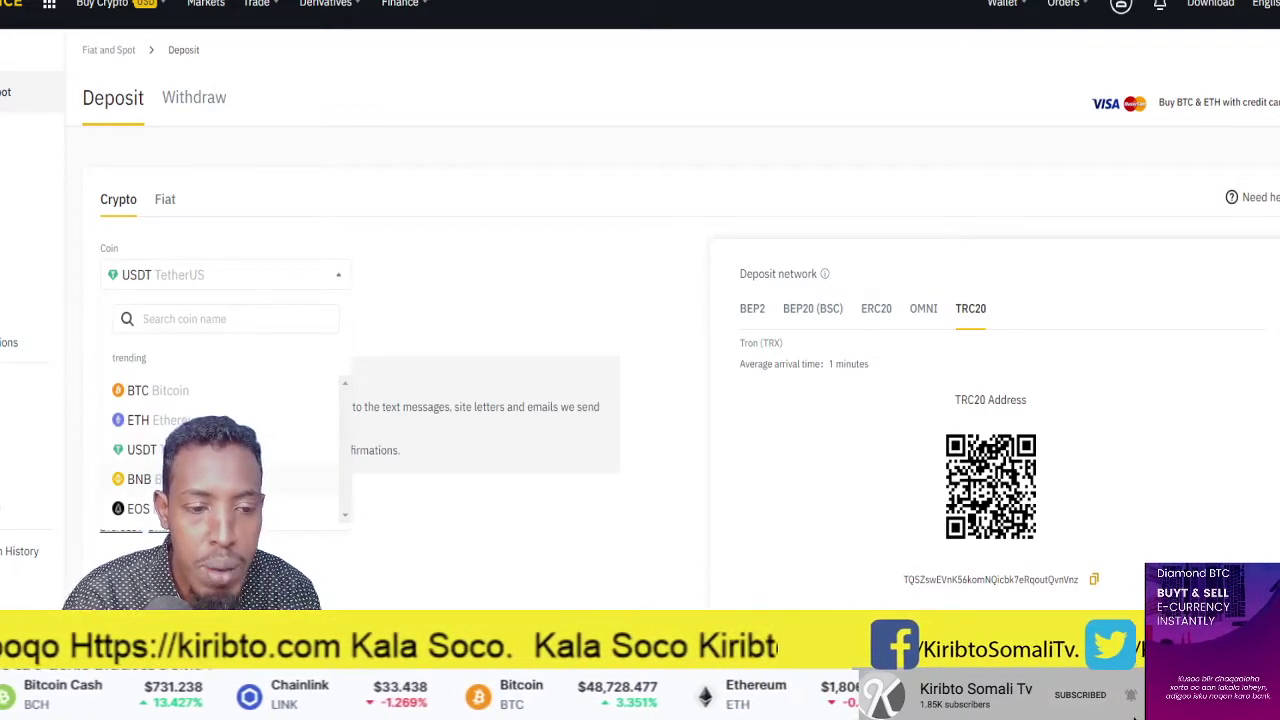
pyautogui.click(140, 479)
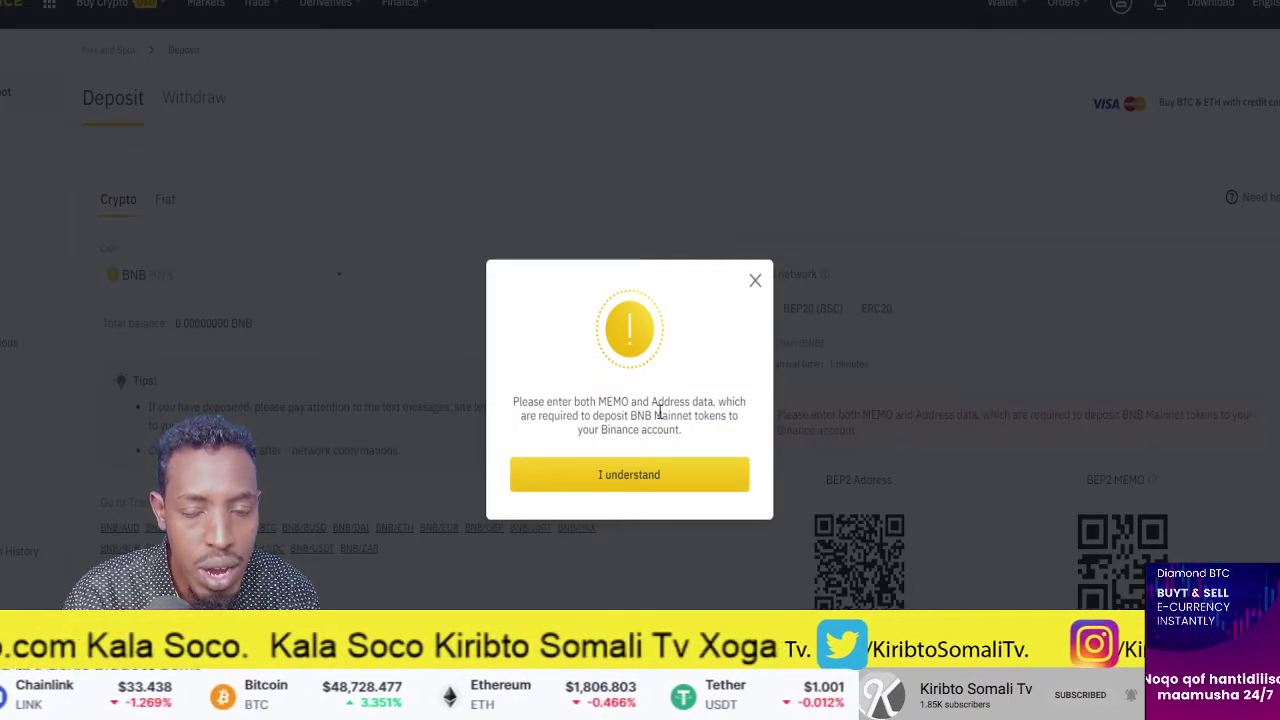
pyautogui.click(628, 477)
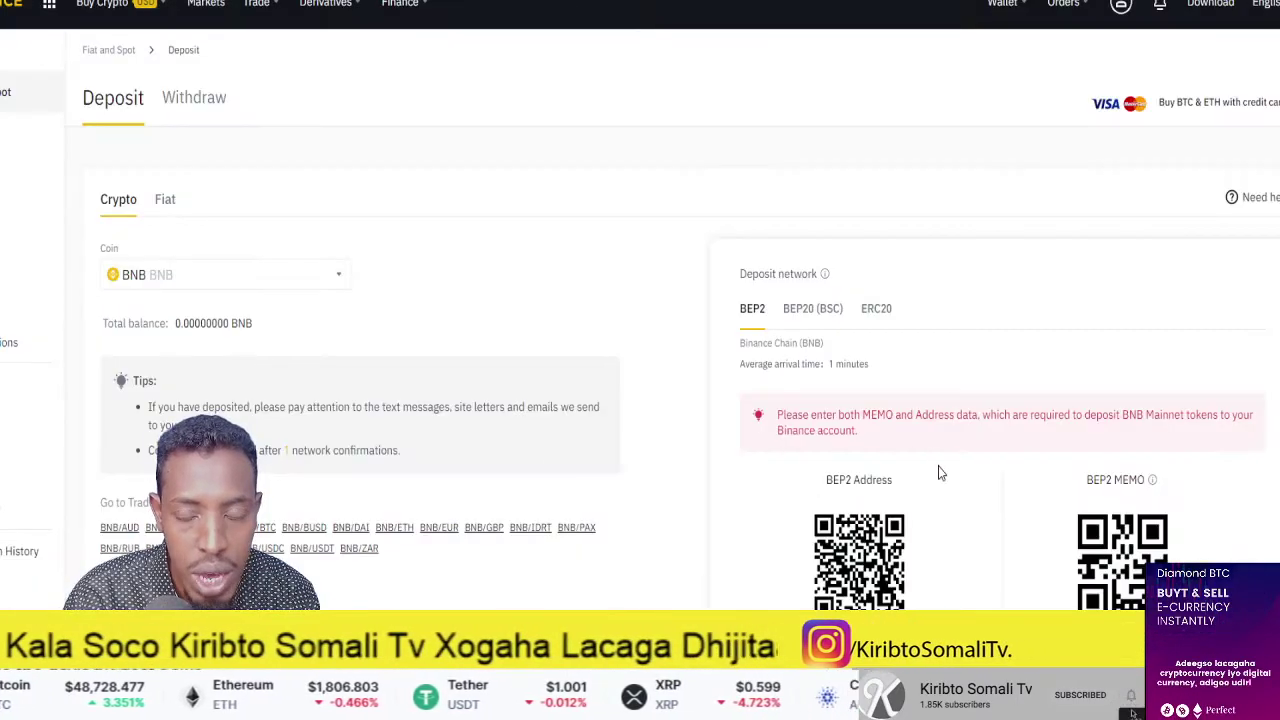
pyautogui.scroll(-2, 938, 468)
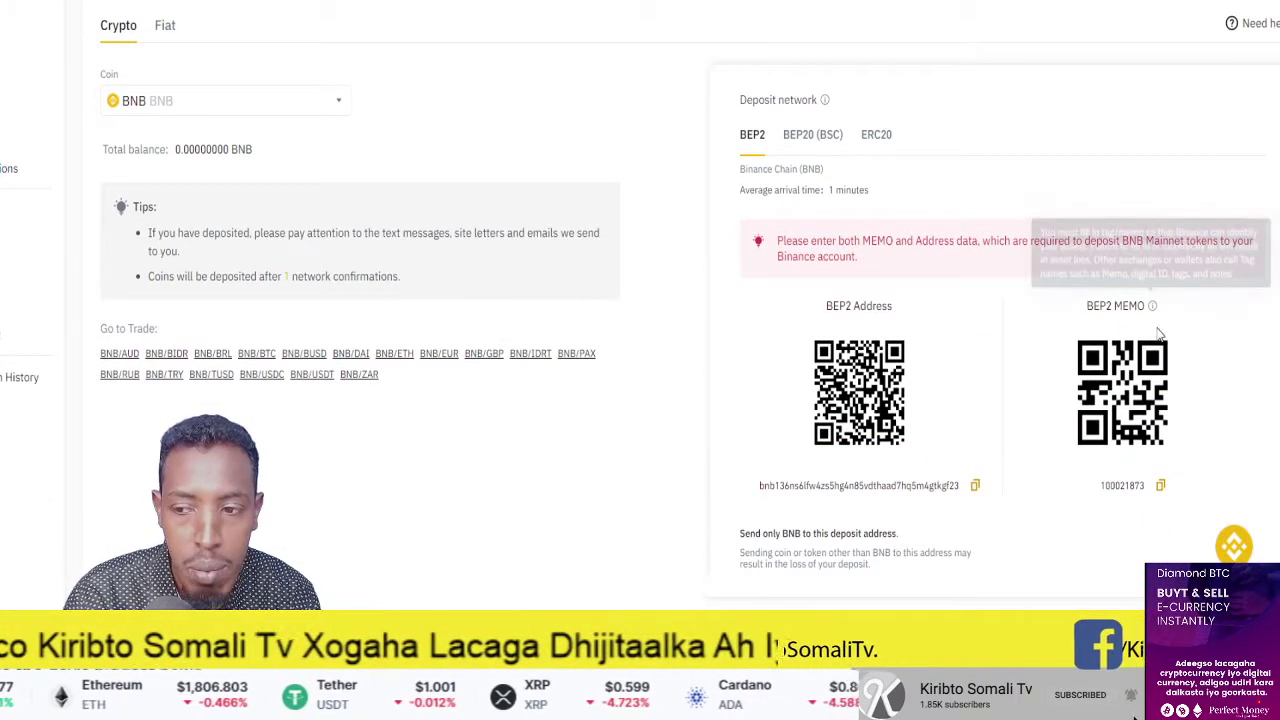
pyautogui.moveTo(1132, 486); pyautogui.dragTo(1141, 486)
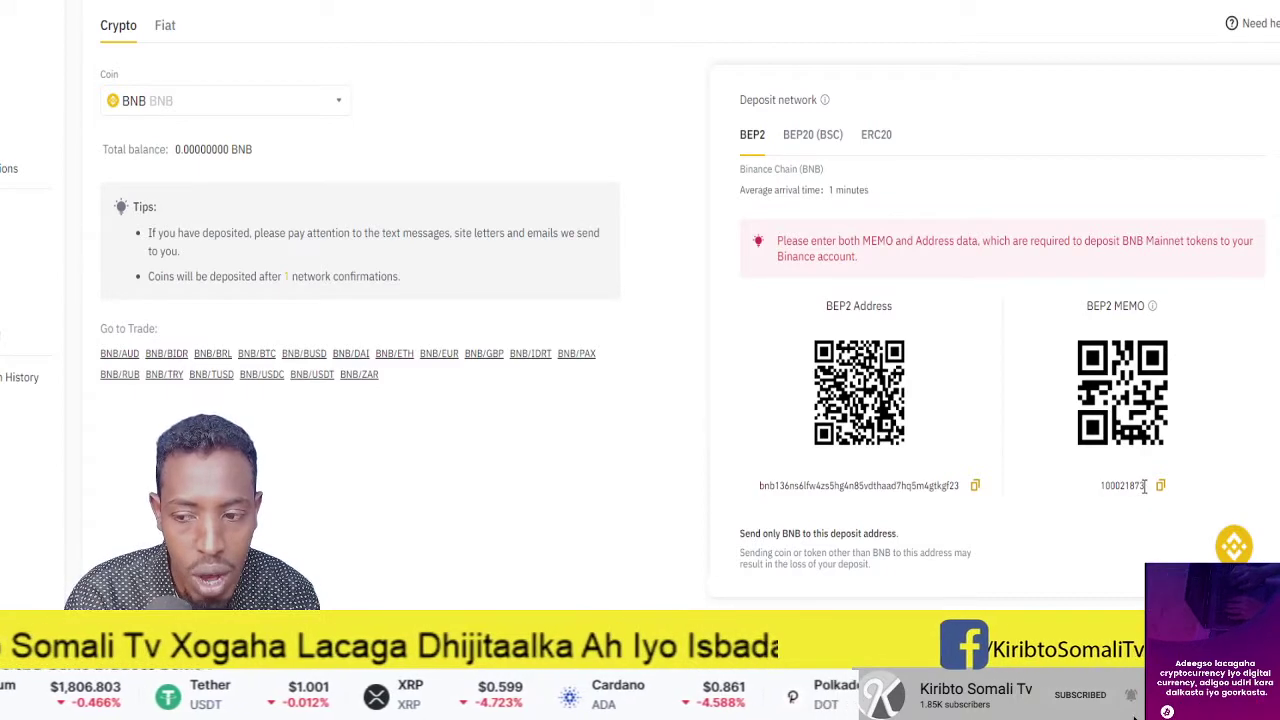
pyautogui.moveTo(850, 487); pyautogui.dragTo(930, 487)
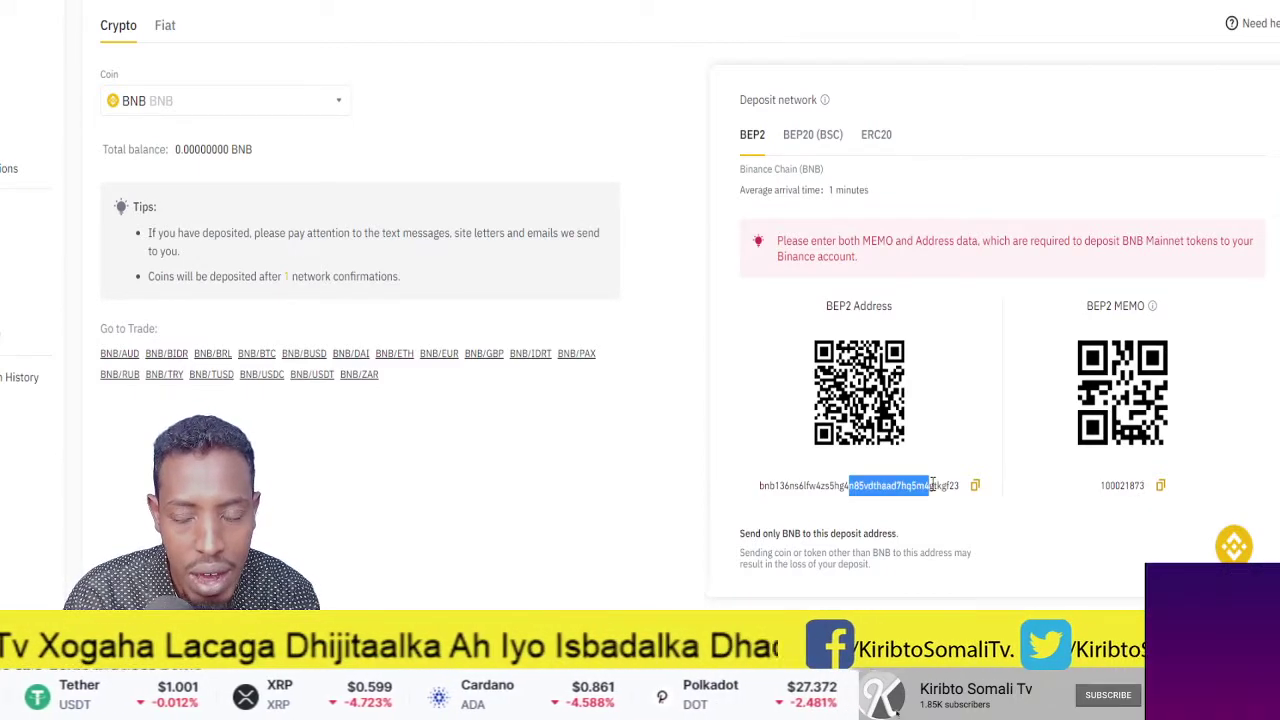
pyautogui.click(1123, 486)
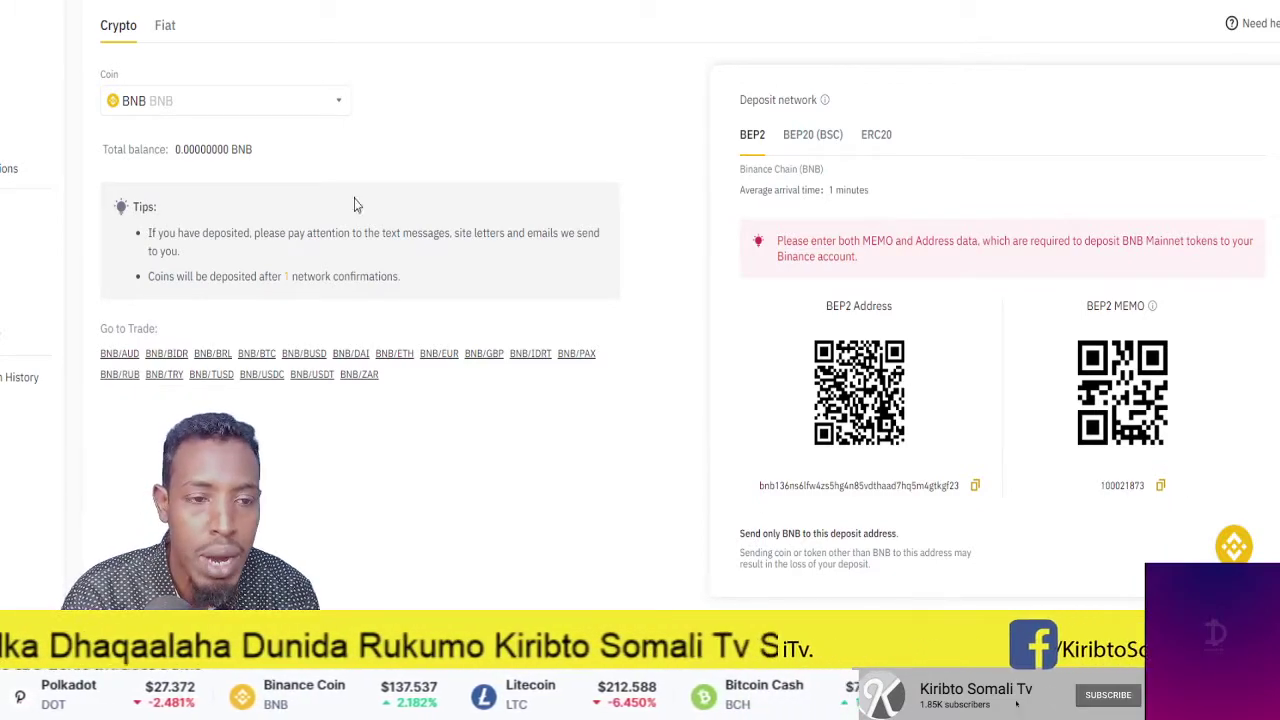
# - Find "ada" among the deposit coins and select ADA Cardano to show its deposit address
pyautogui.click(185, 114)
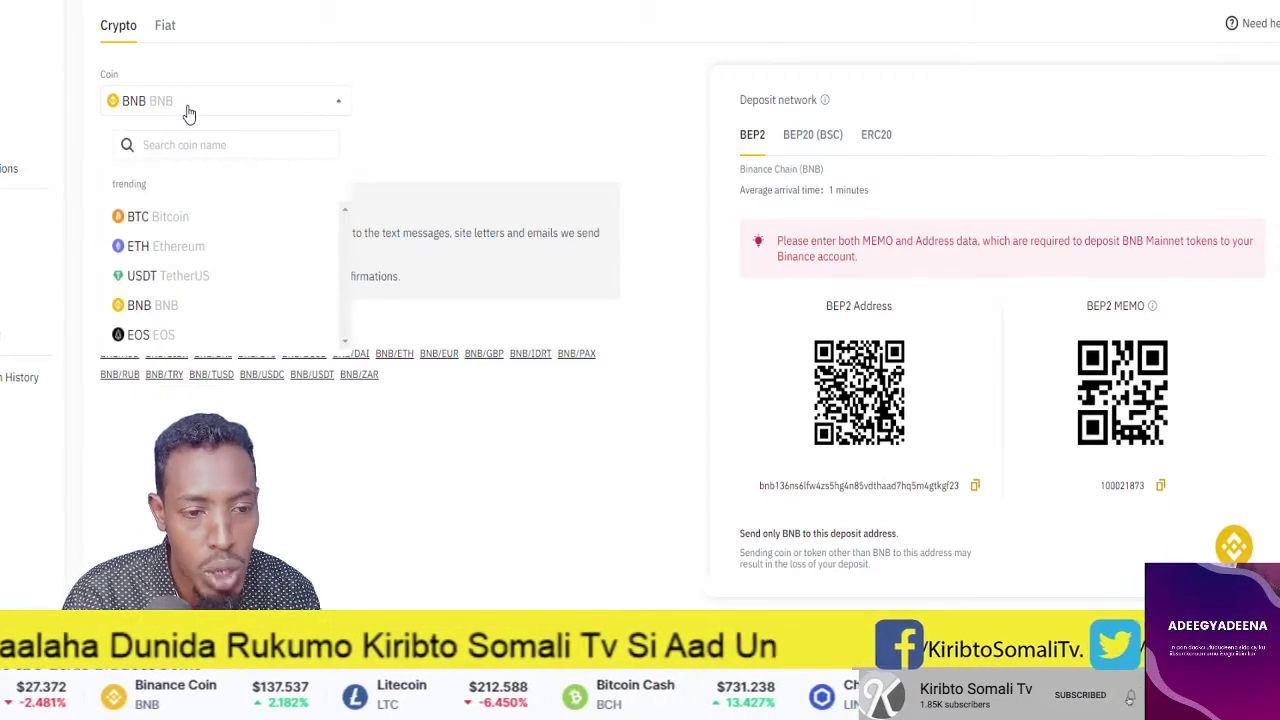
pyautogui.scroll(-1, 182, 260)
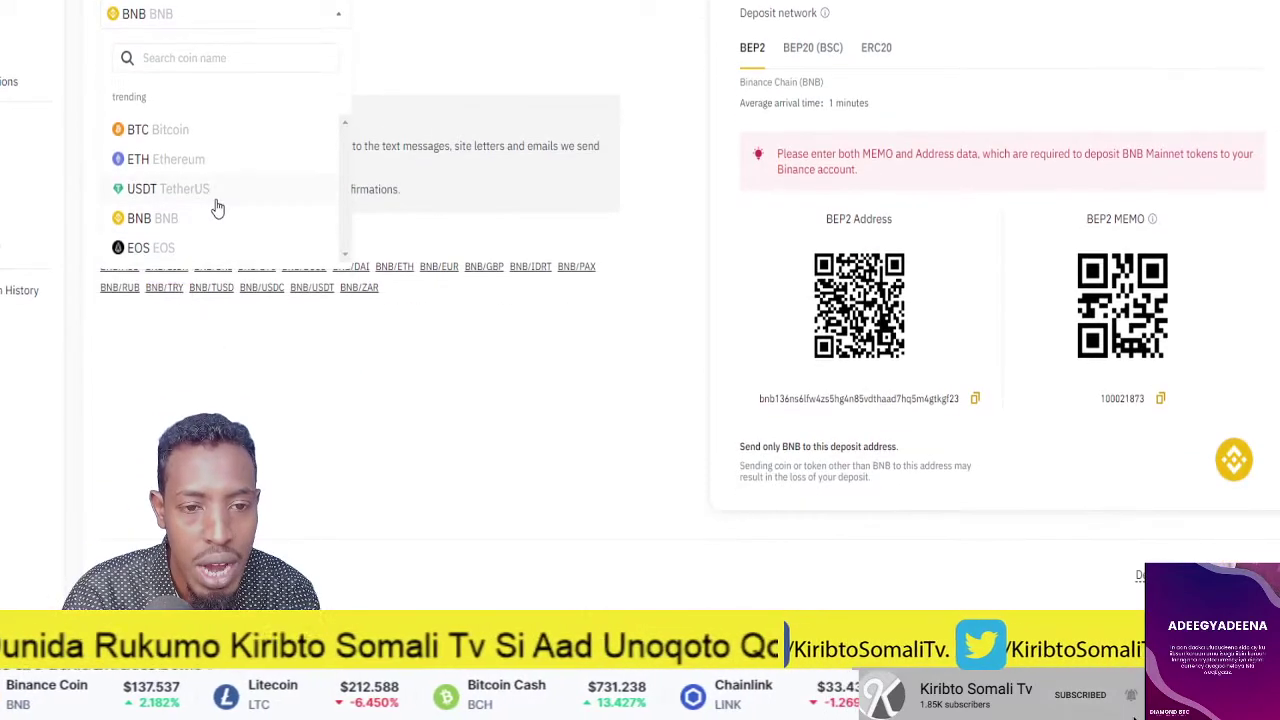
pyautogui.scroll(2, 214, 206)
pyautogui.click(197, 232)
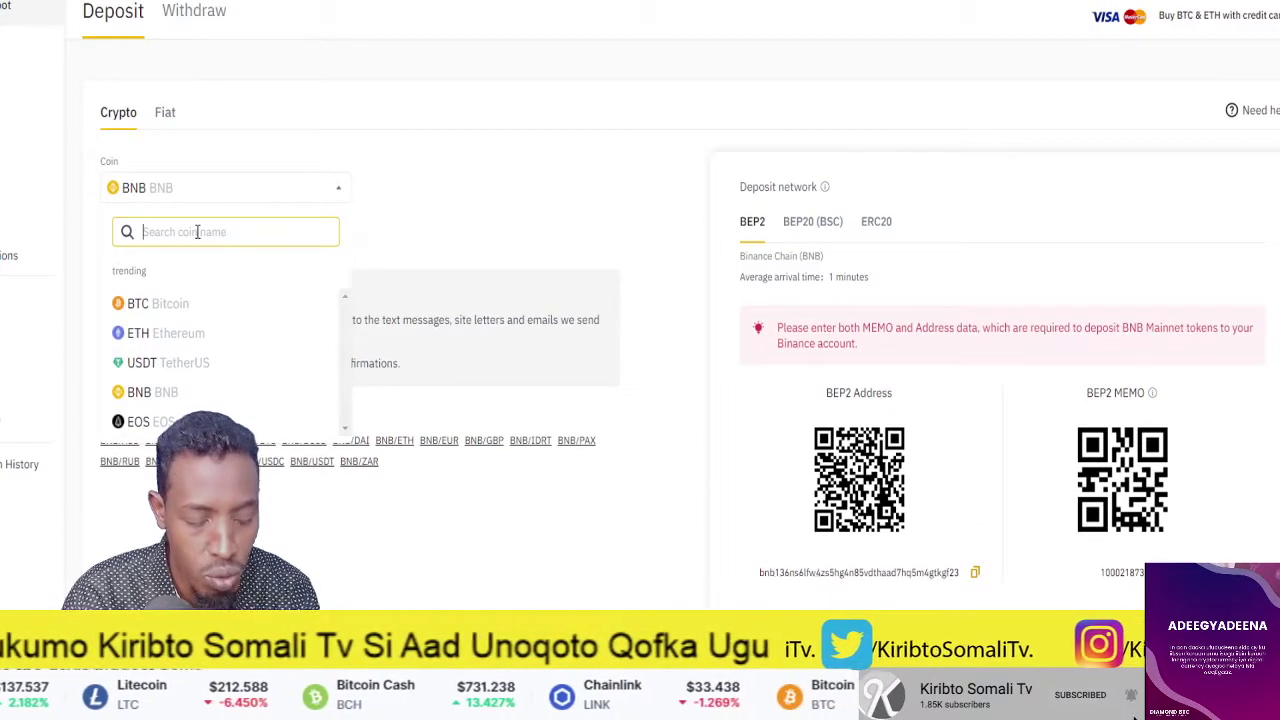
pyautogui.write('ada')
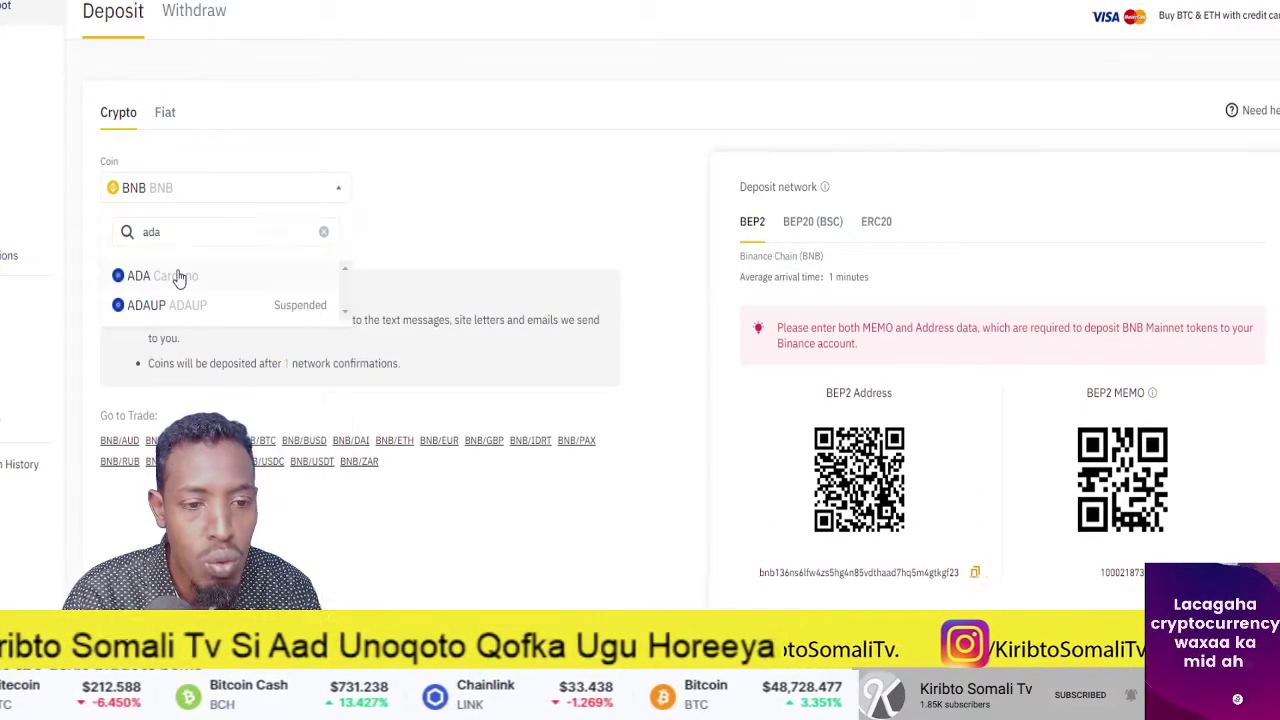
pyautogui.click(177, 276)
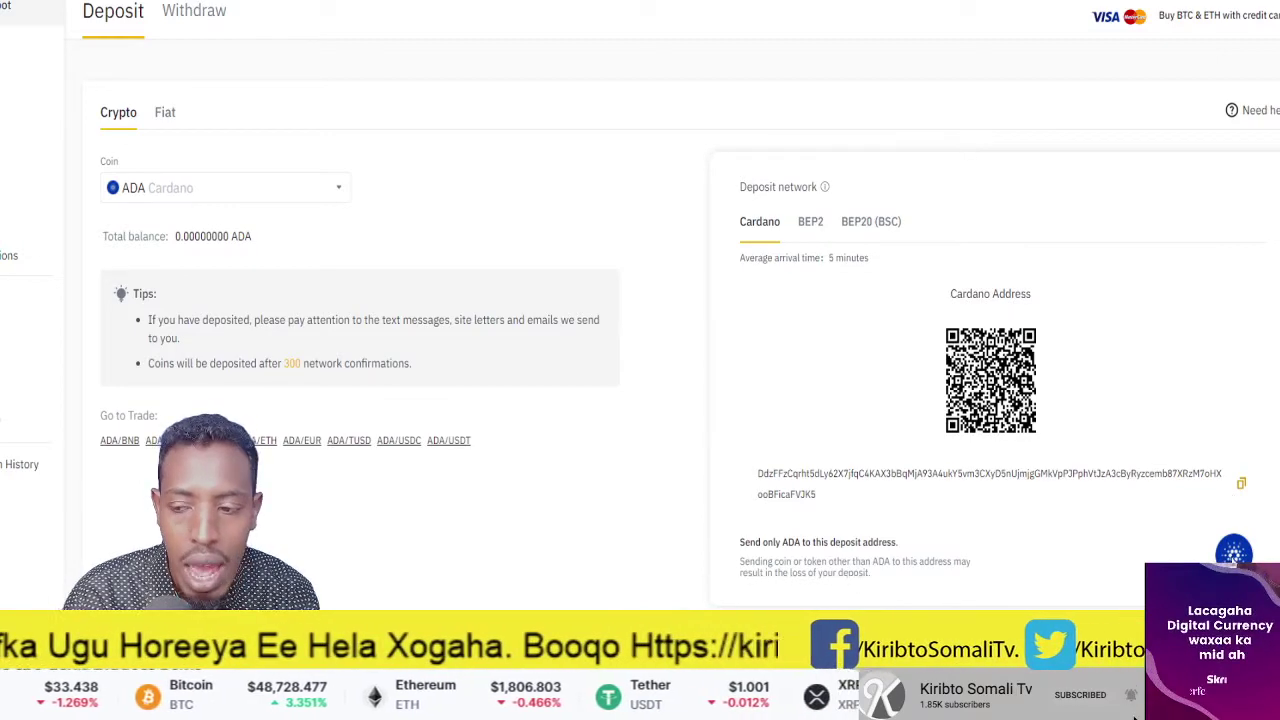
# - Search the deposit coins for "na", select NANO, acknowledge the minimum deposit notice and copy the NANO address
pyautogui.click(214, 190)
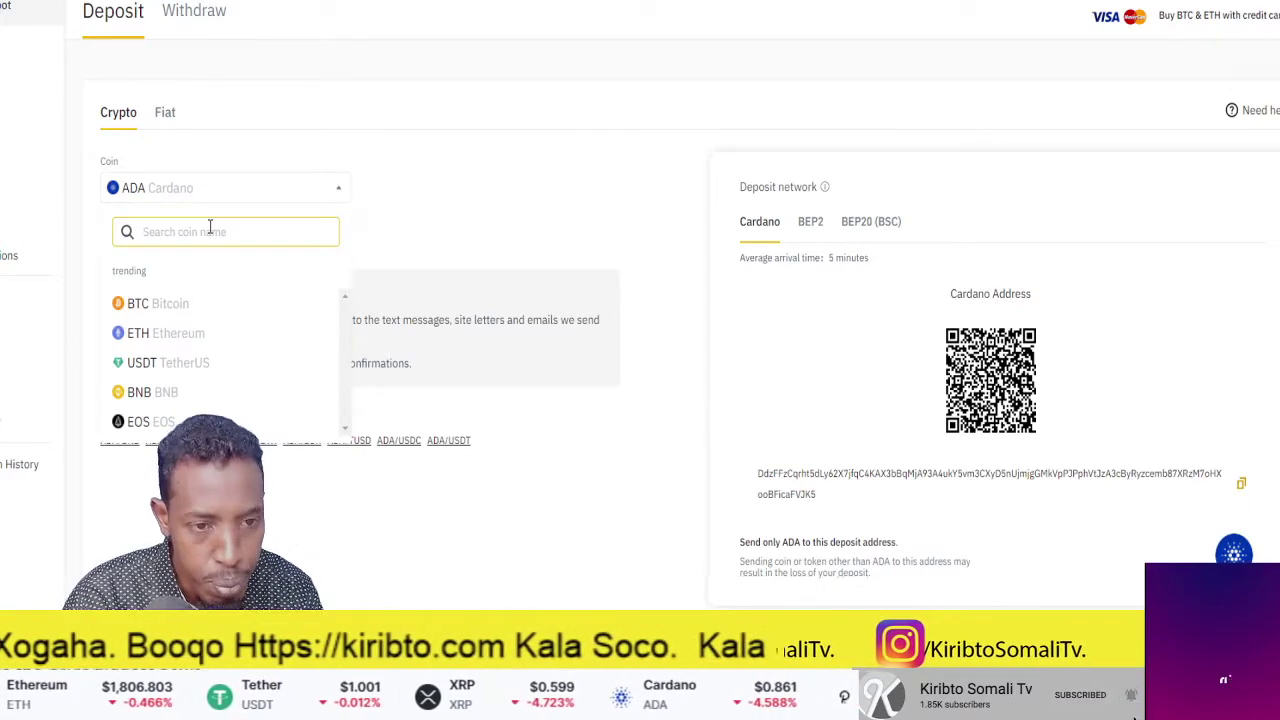
pyautogui.write('na')
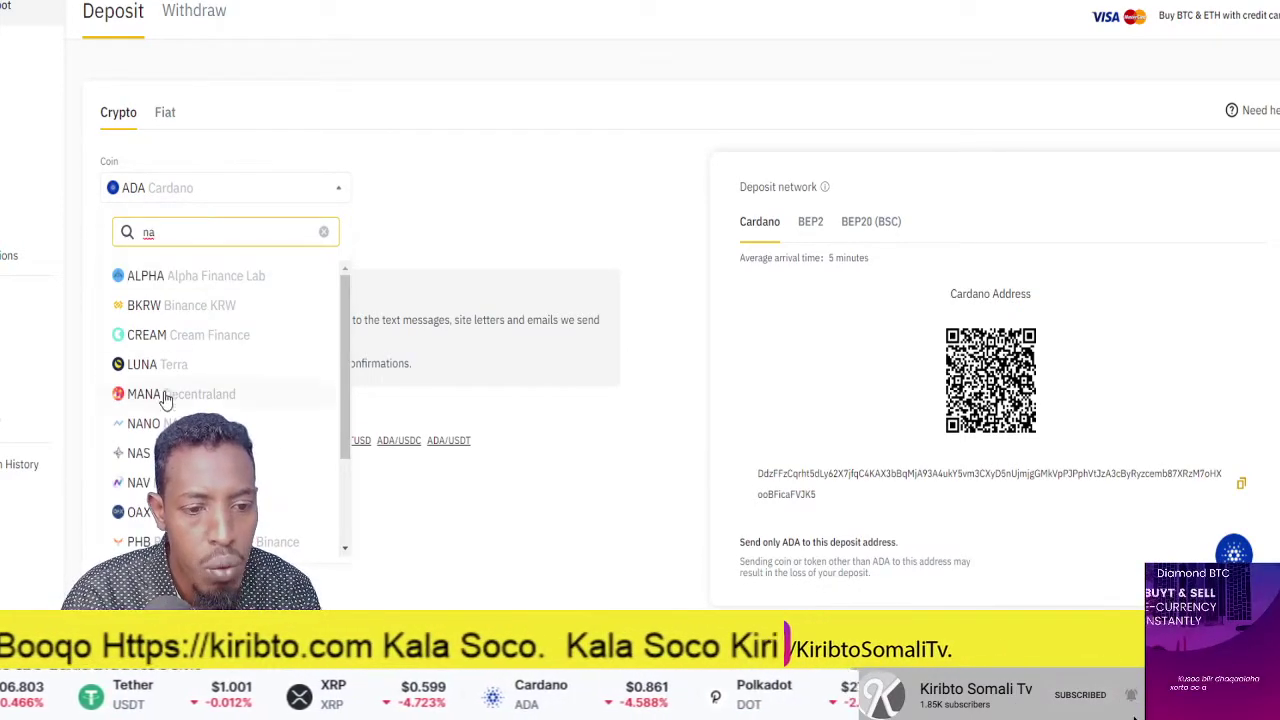
pyautogui.click(164, 428)
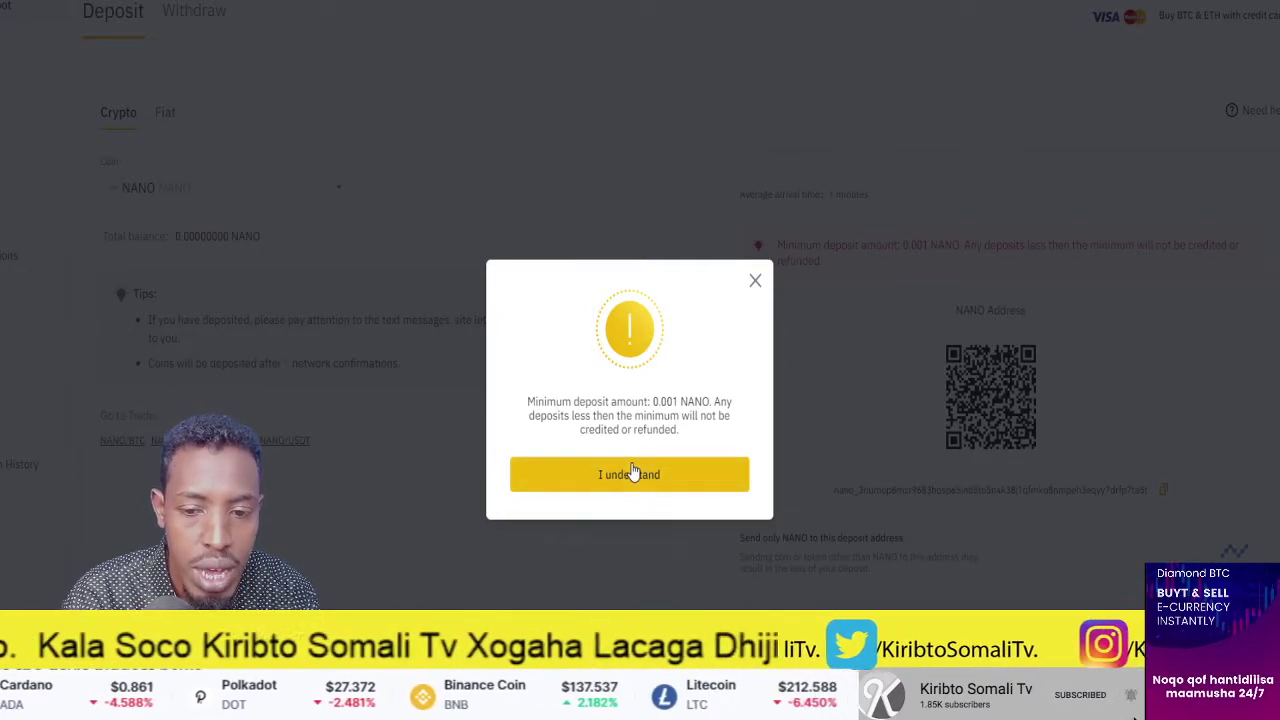
pyautogui.click(632, 473)
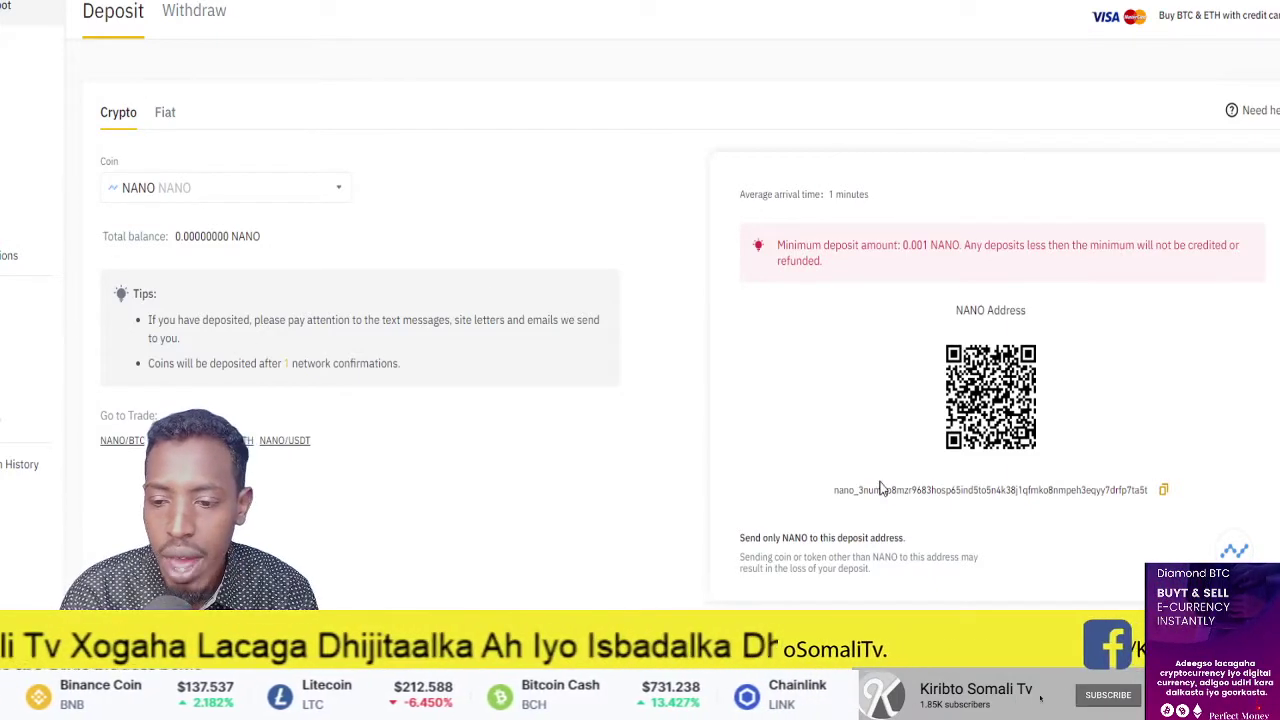
pyautogui.click(1162, 496)
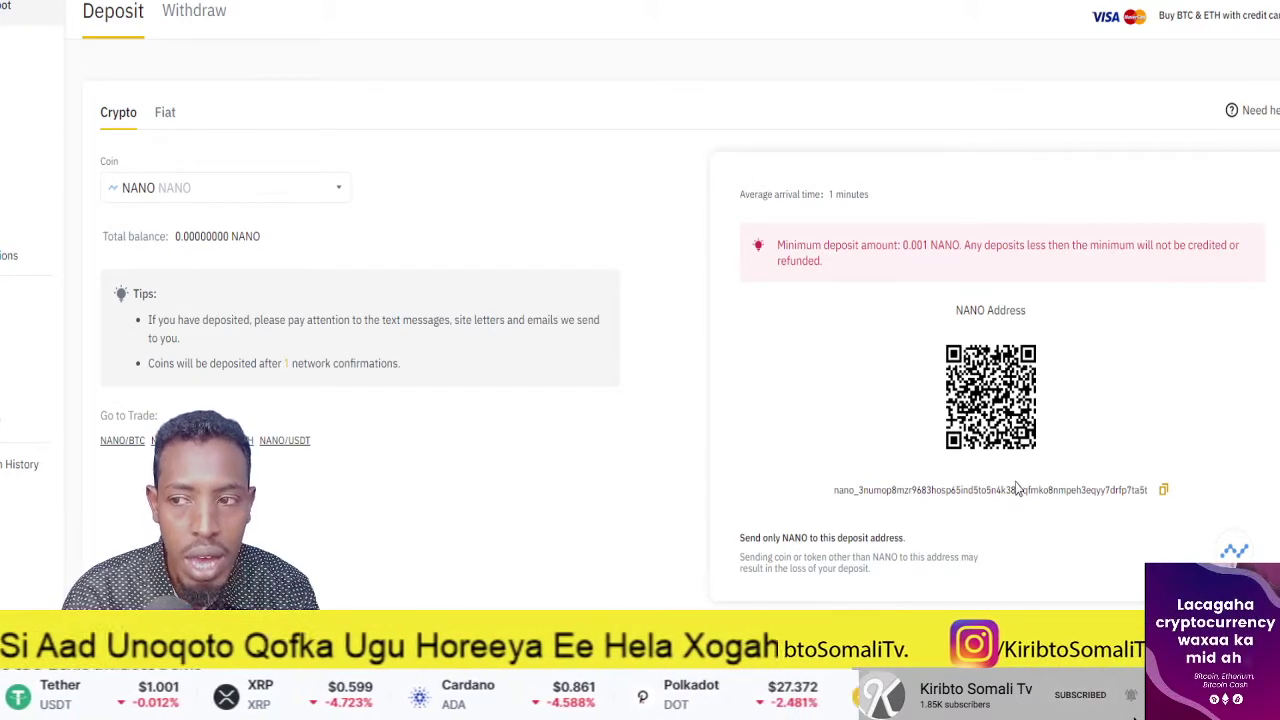
# - Check the Recent Deposit History below the NANO deposit details
pyautogui.scroll(-1, 988, 497)
pyautogui.scroll(-4, 989, 494)
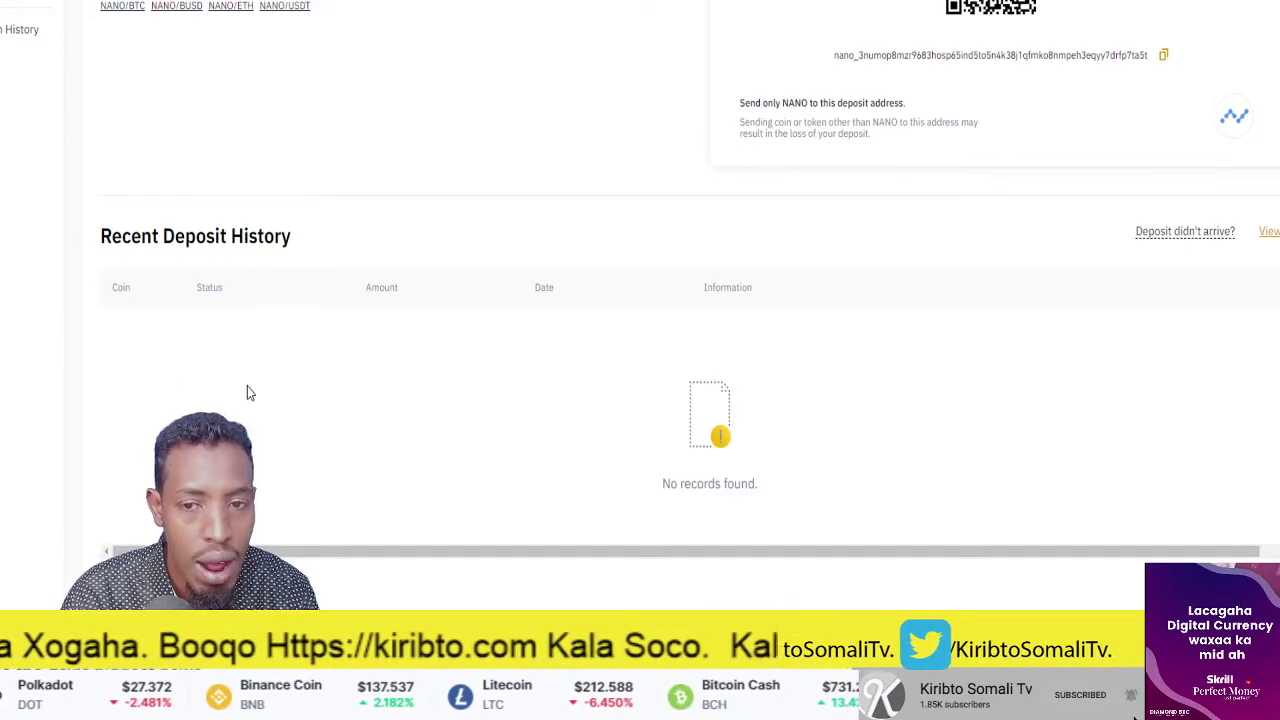
pyautogui.scroll(5, 320, 340)
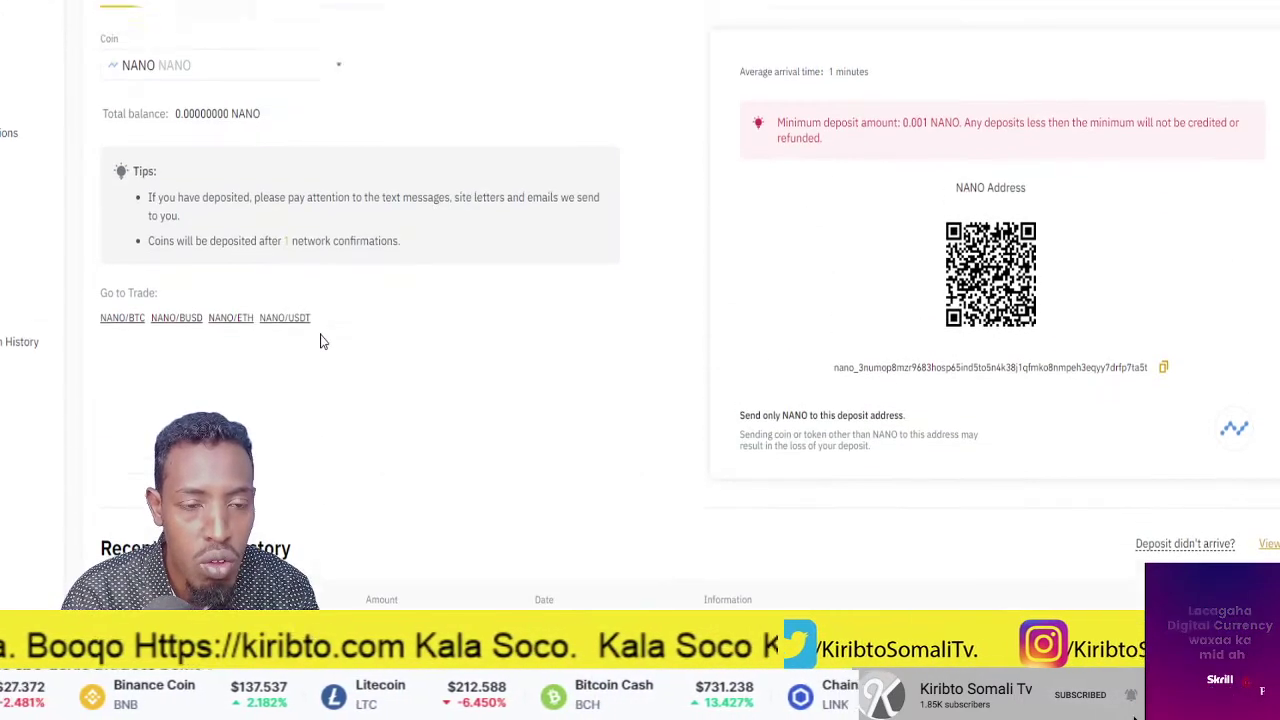